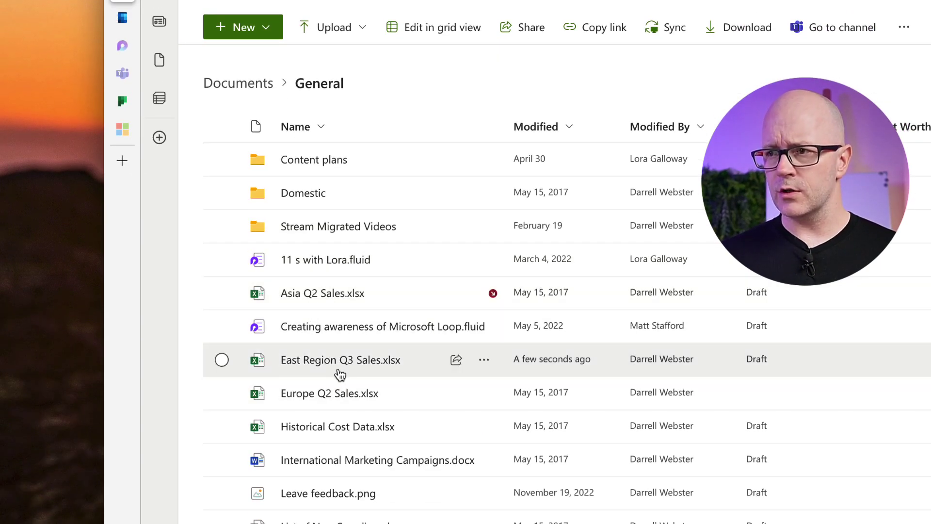
Copy a SharePoint sharing link for East Region Q3 Sales.xlsx from its Share dialog.
click(456, 360)
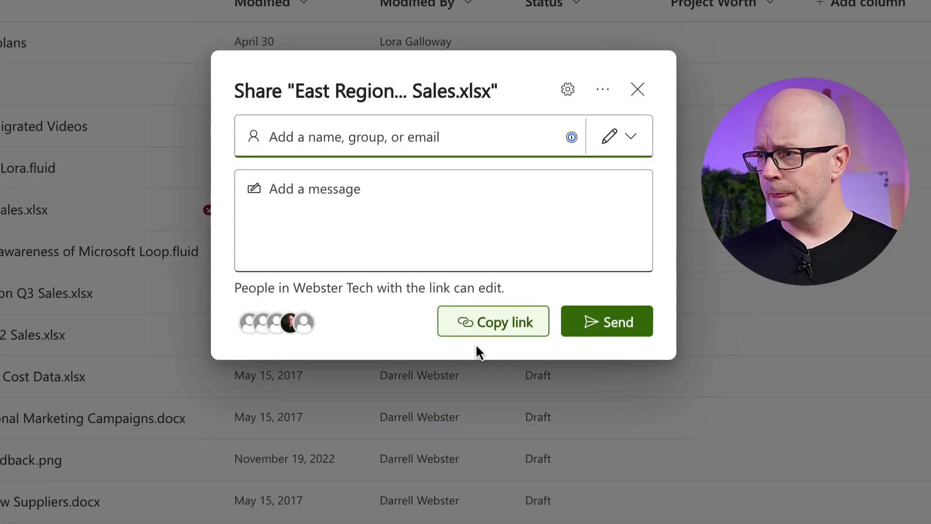
click(496, 333)
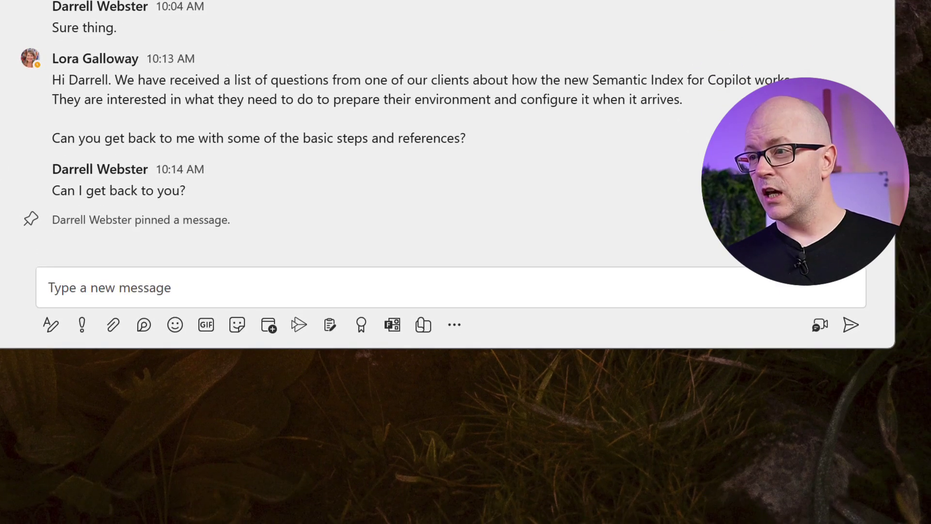
Paste the East Region Q3 Sales.xlsx link into a new chat message and send it.
click(107, 291)
text(East Region Q3 Sales.xlsx)
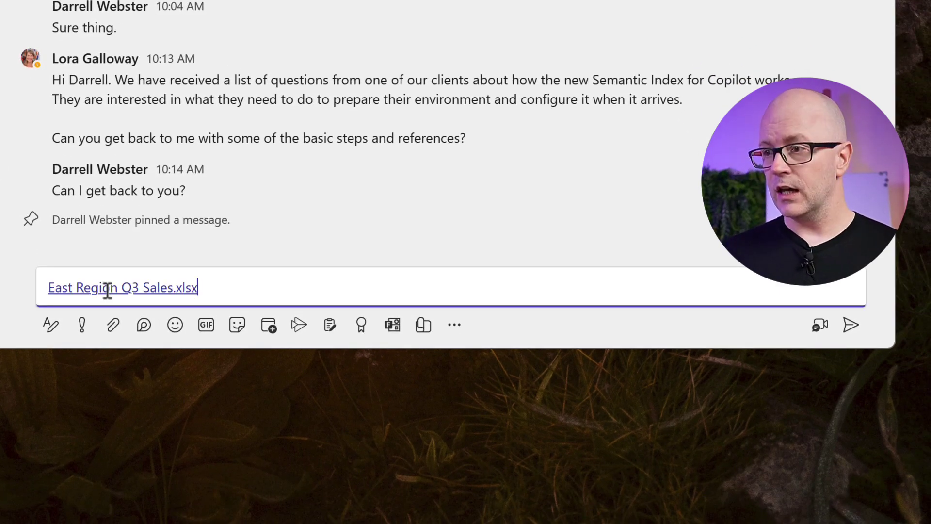
key(Return)
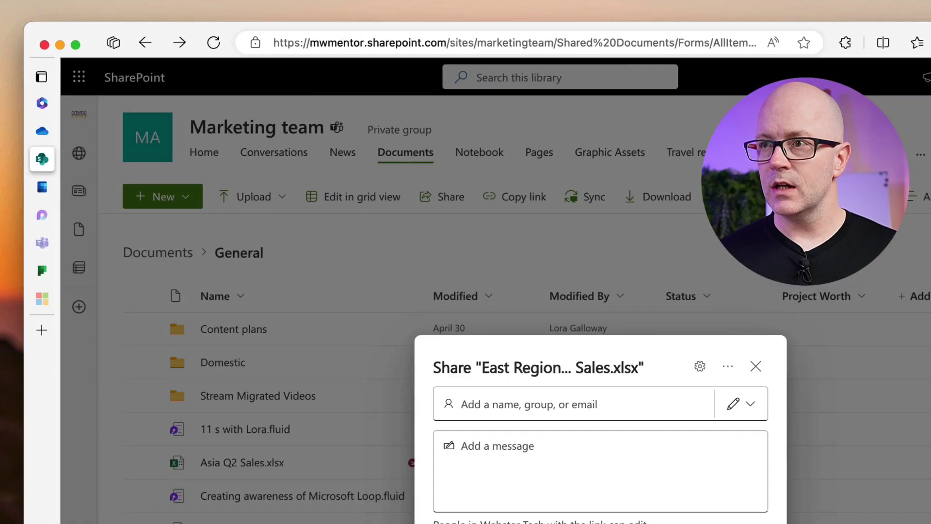
On OneDrive Home, copy a sharing link for the Above-the-line consulting and Microsoft Loop-SQ1 June 23.pptx file.
mouse_move(41, 155)
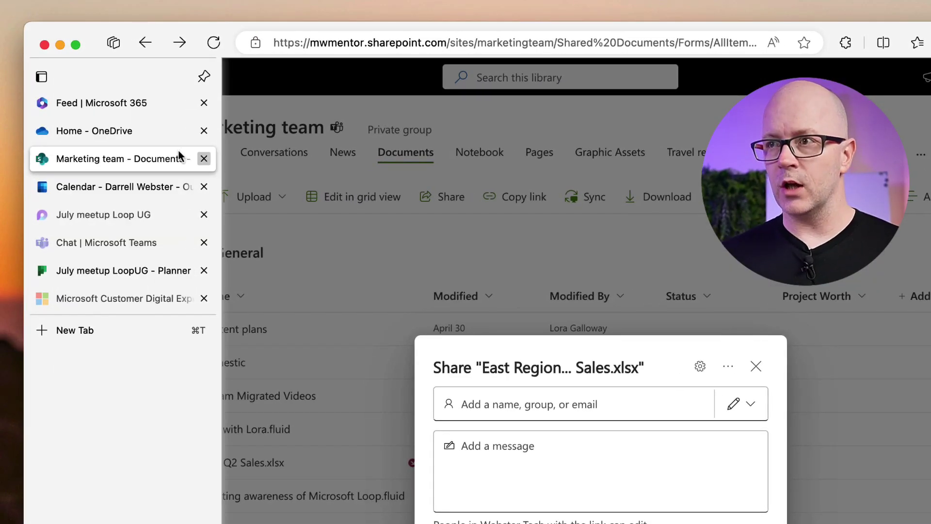
click(120, 136)
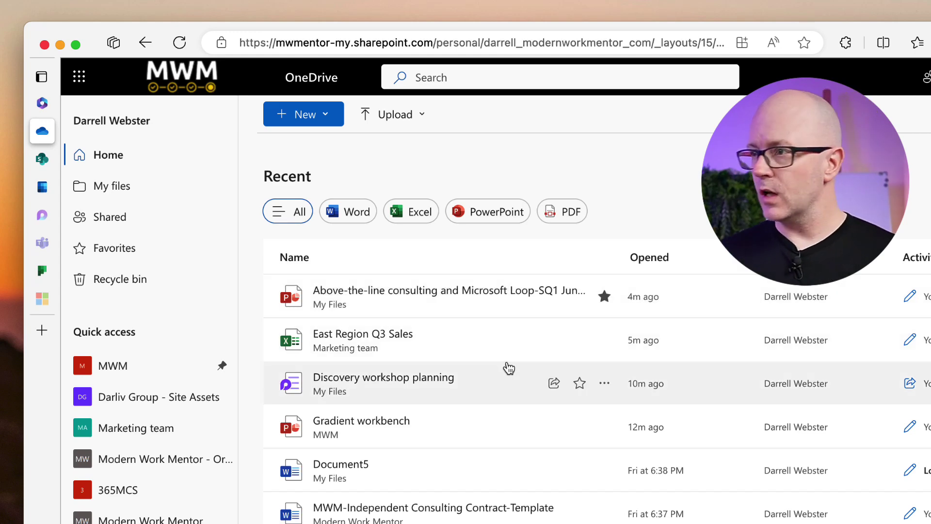
click(555, 297)
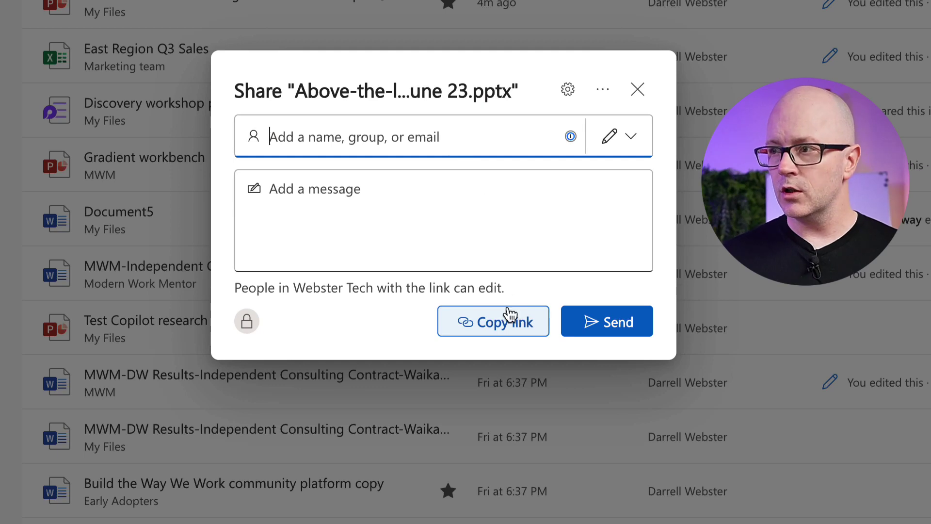
click(508, 318)
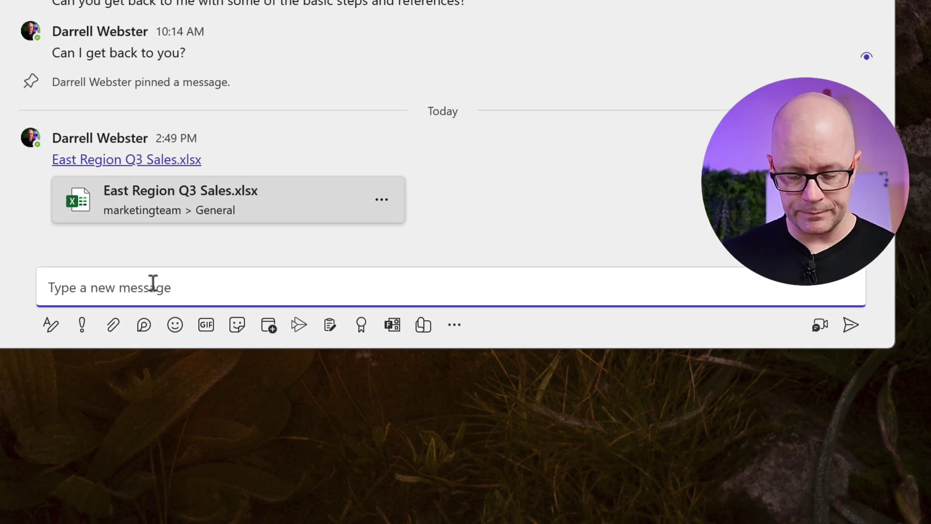
Paste the Above-the-line consulting presentation link into the chat and send it.
key(ctrl+v)
key(Return)
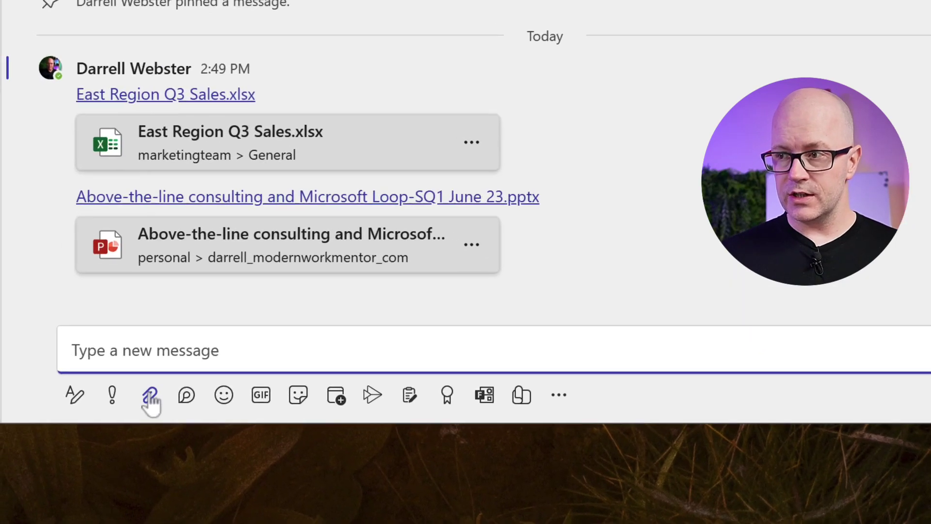
Attach the Above-the-line consulting pptx from Recent cloud files to a new message draft.
click(151, 396)
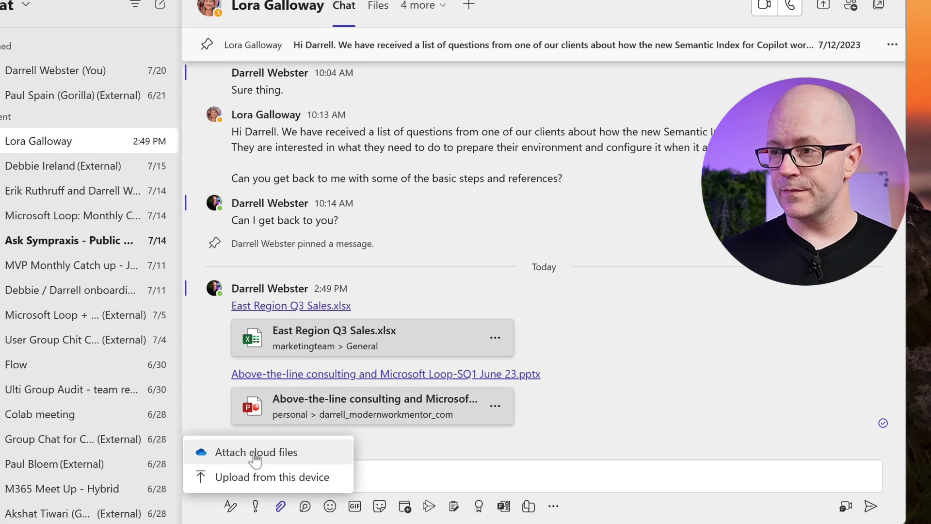
click(200, 407)
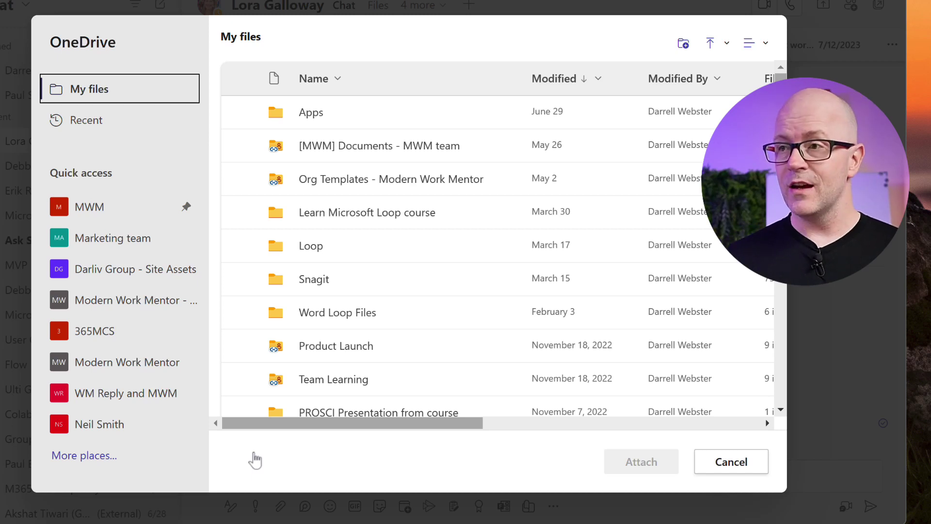
click(76, 125)
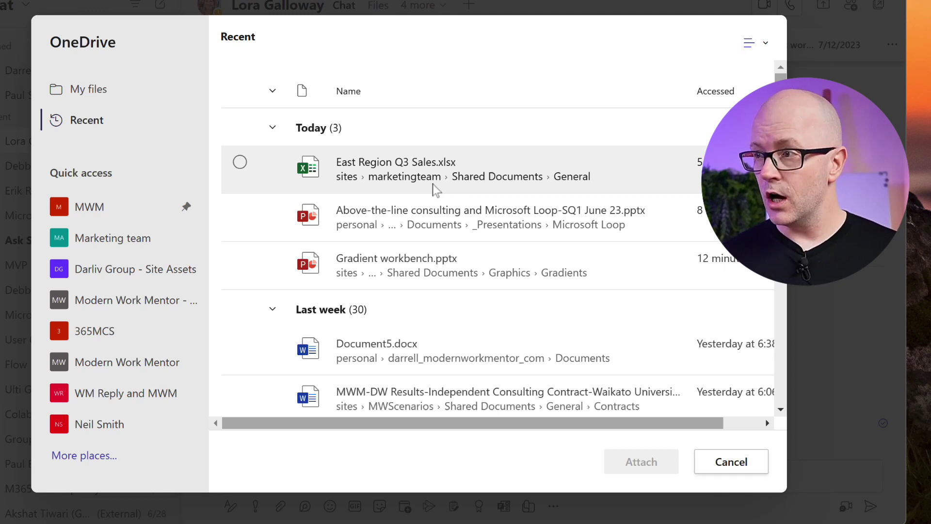
click(489, 219)
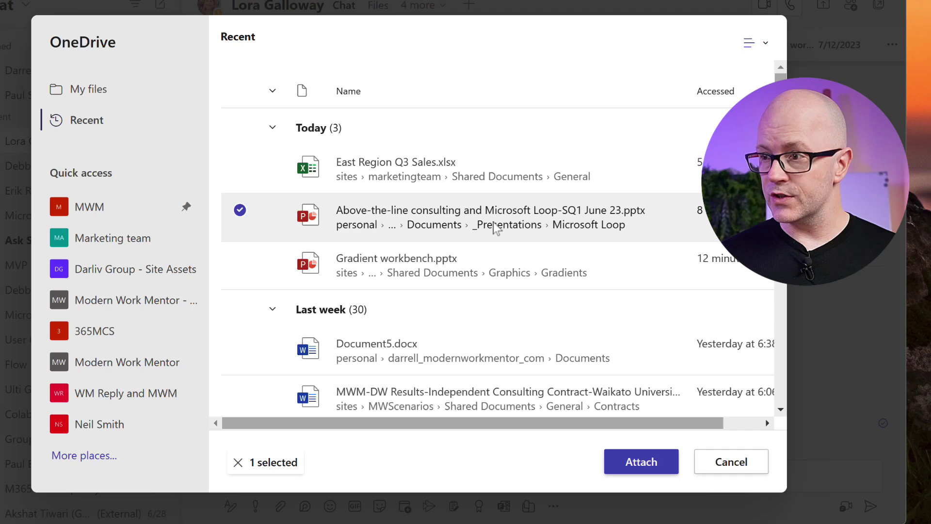
click(639, 465)
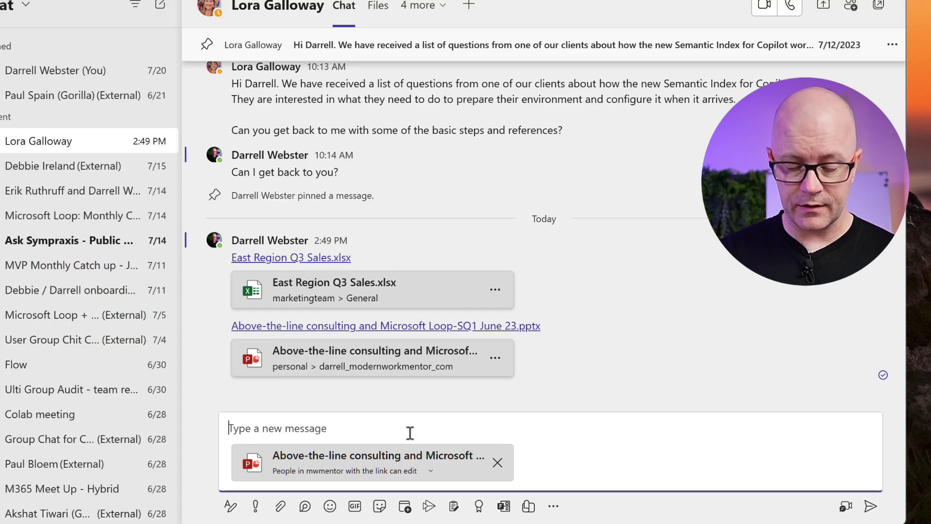
Send the attached presentation with the message 'Here you go'.
text(Here you go)
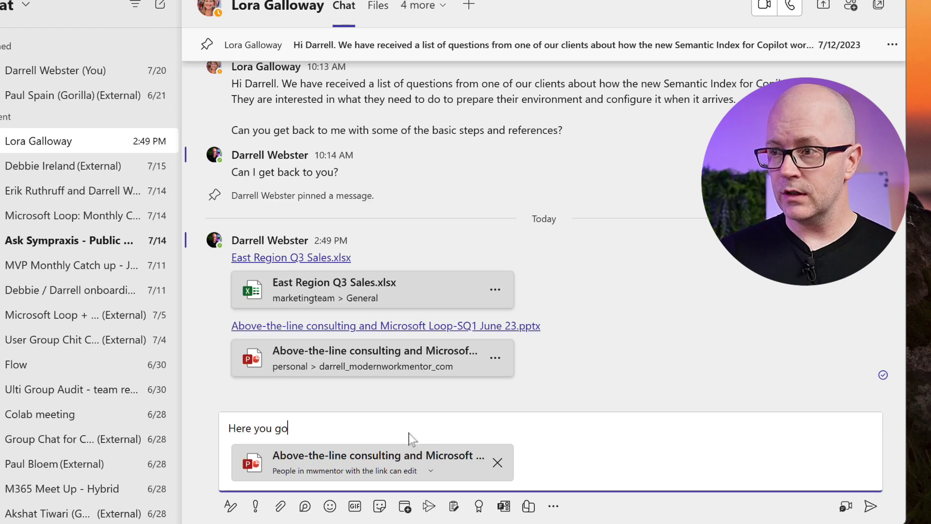
key(Return)
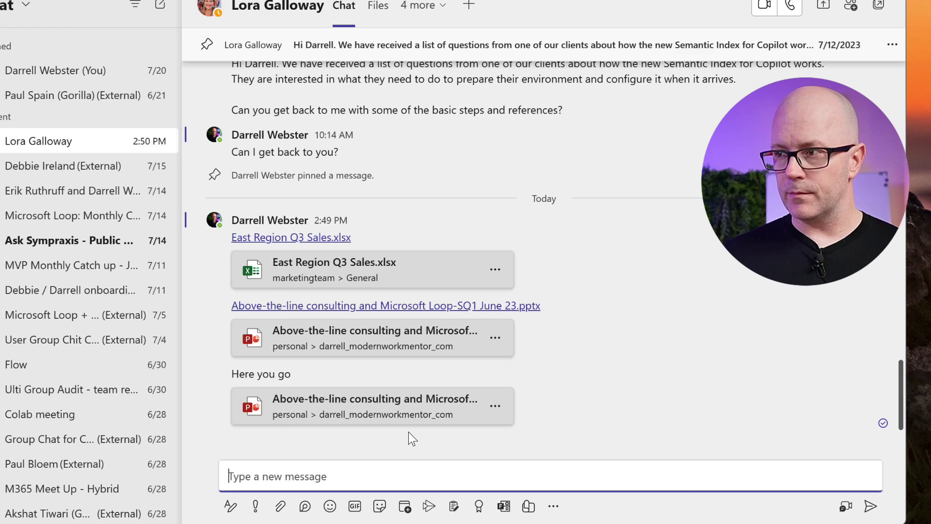
click(554, 506)
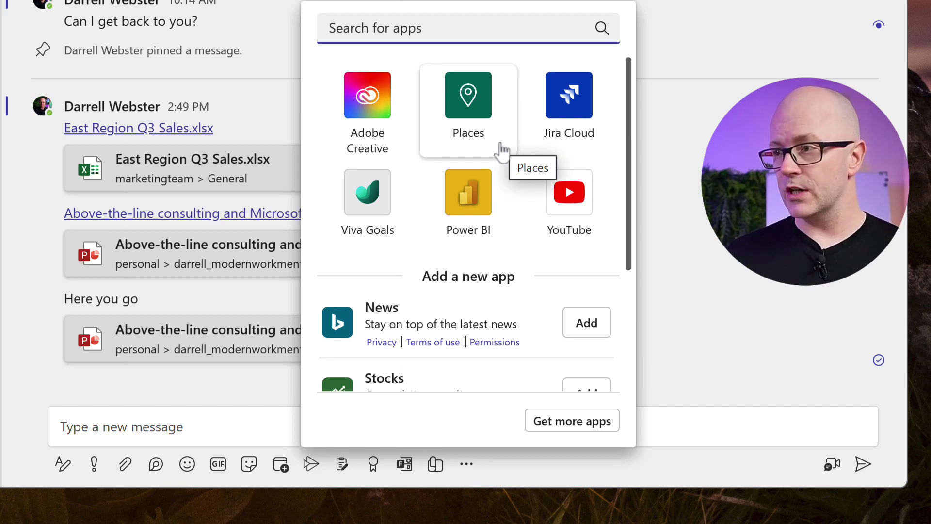
click(468, 119)
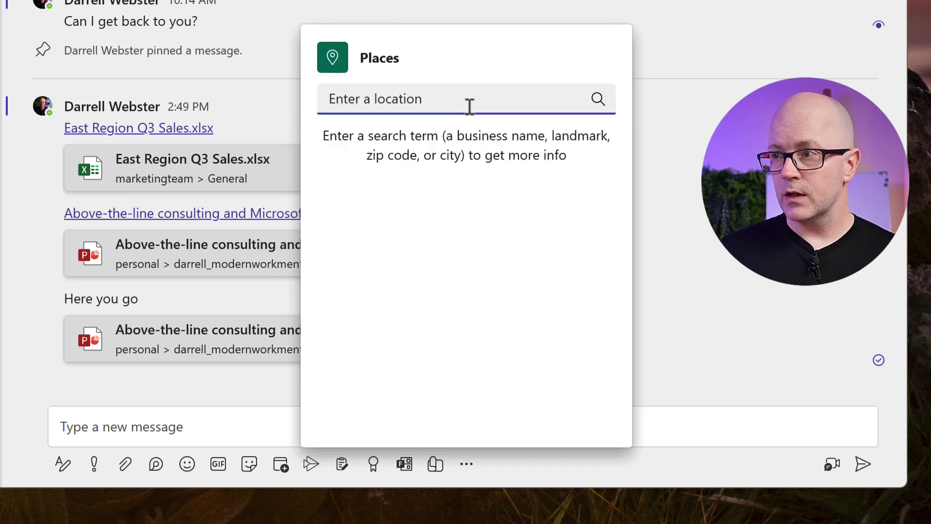
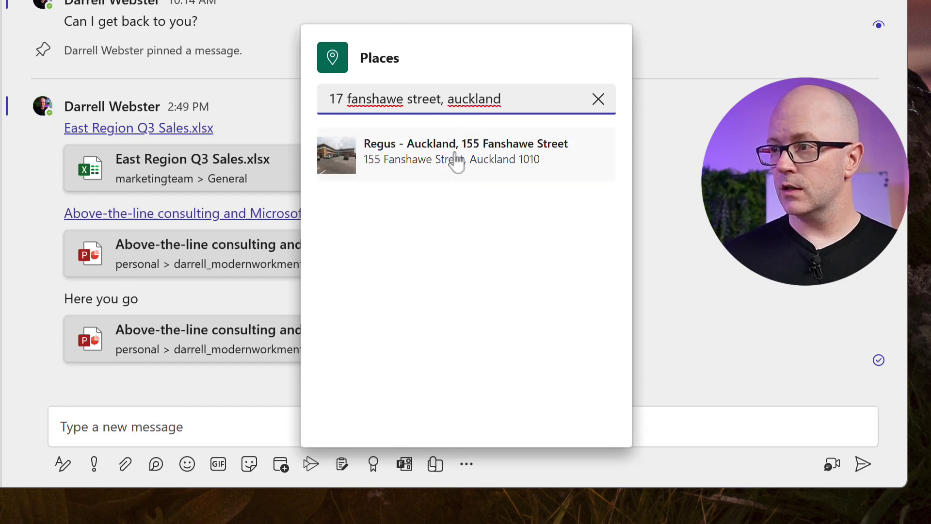
Insert and send the Regus - Auckland, 155 Fanshawe Street Places card to the chat.
click(456, 160)
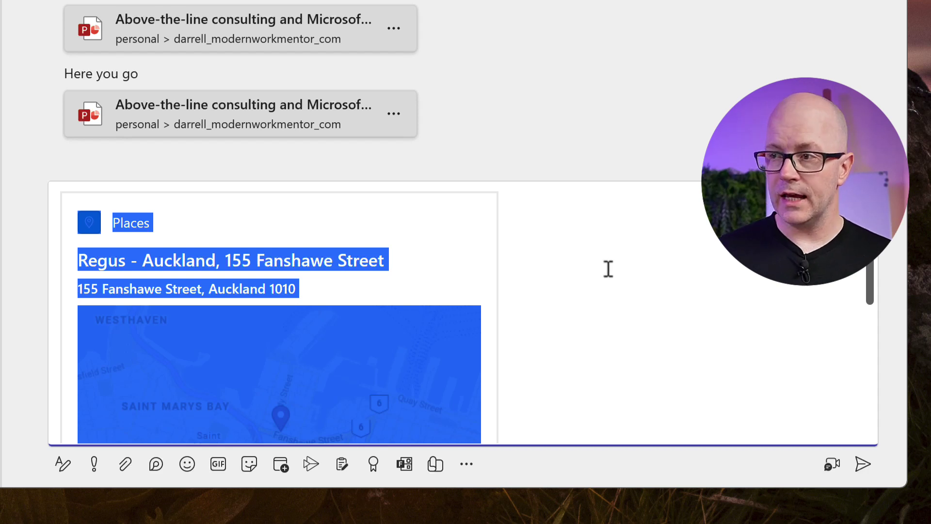
scroll(600, 266, down, 5)
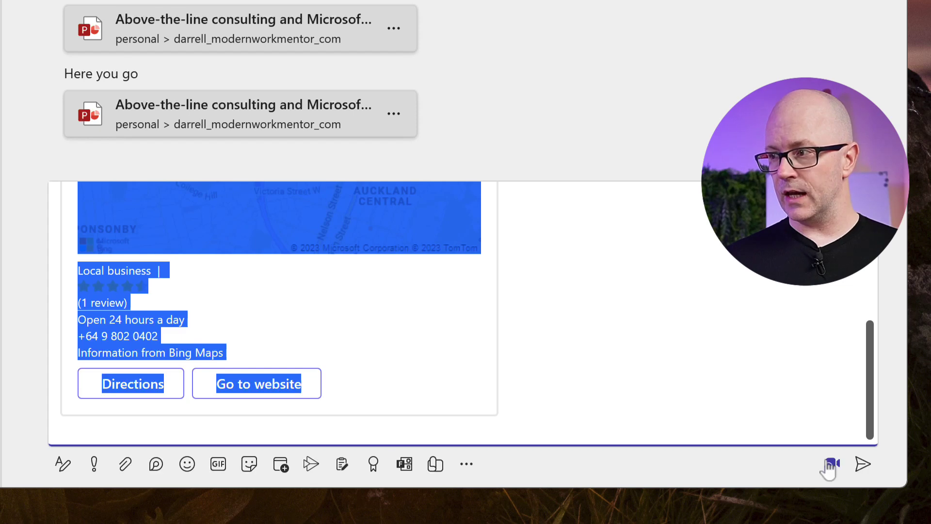
click(864, 465)
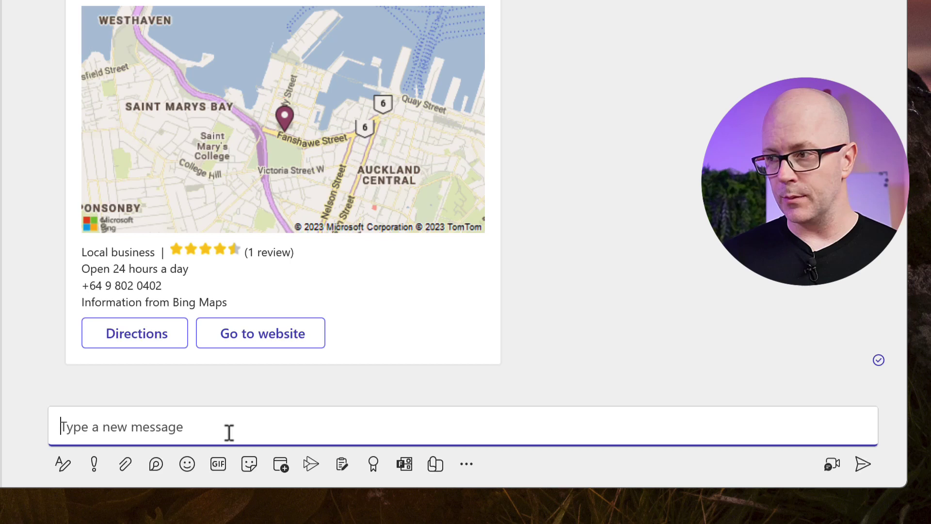
click(227, 427)
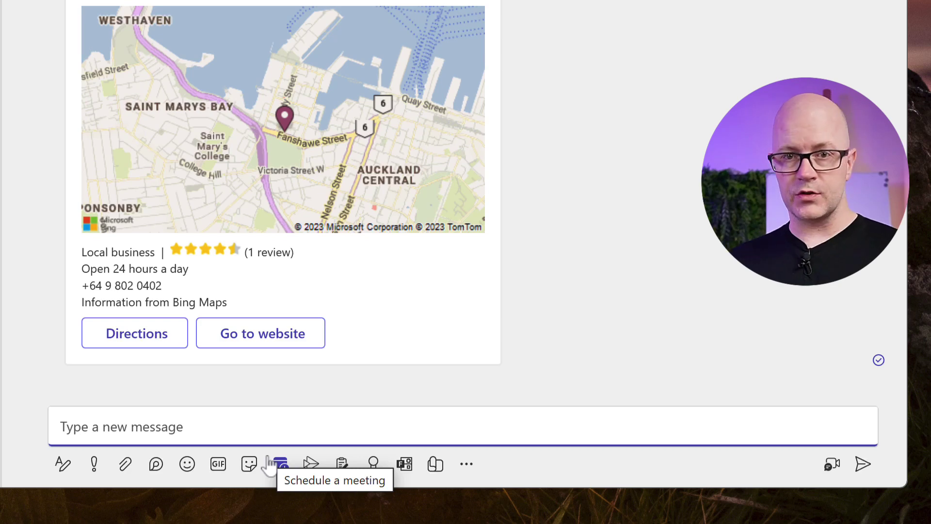
Search Jira Cloud for 'sd-4' and insert the SD-4 issue card into the draft.
click(466, 466)
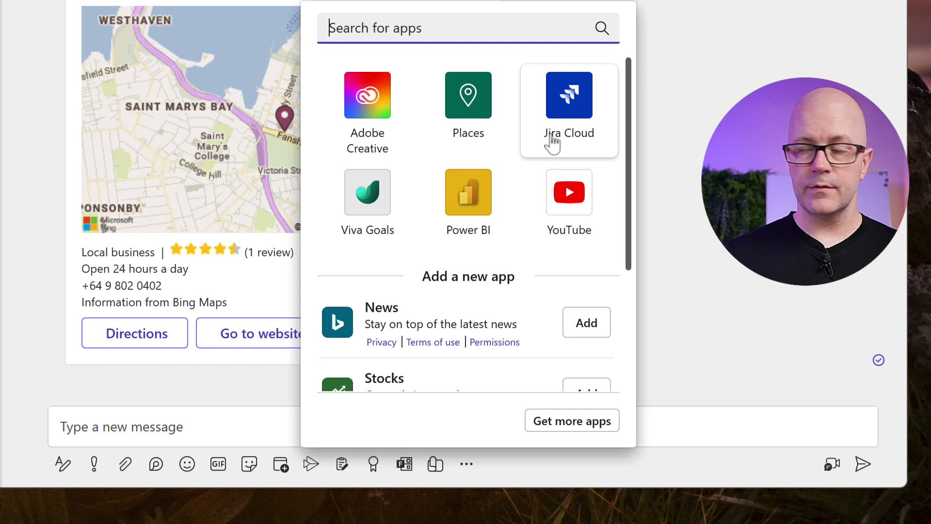
click(573, 113)
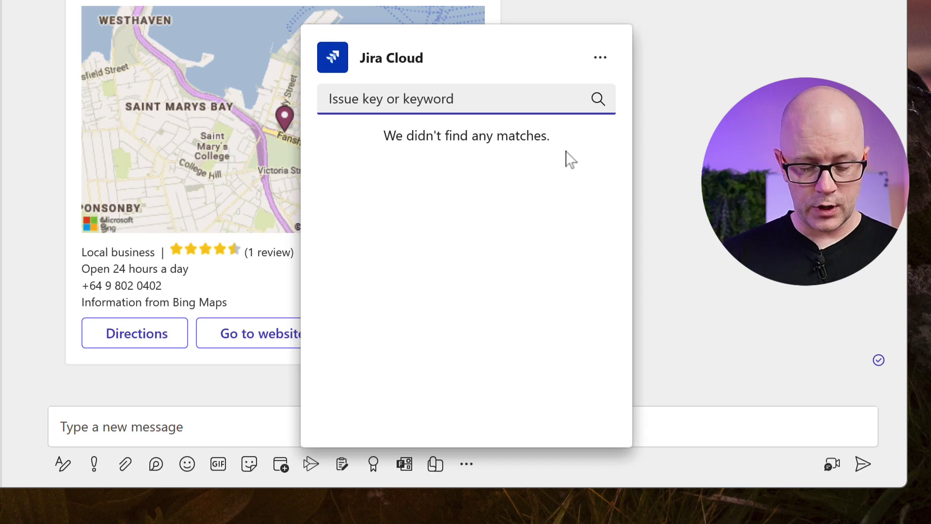
text(sd-45)
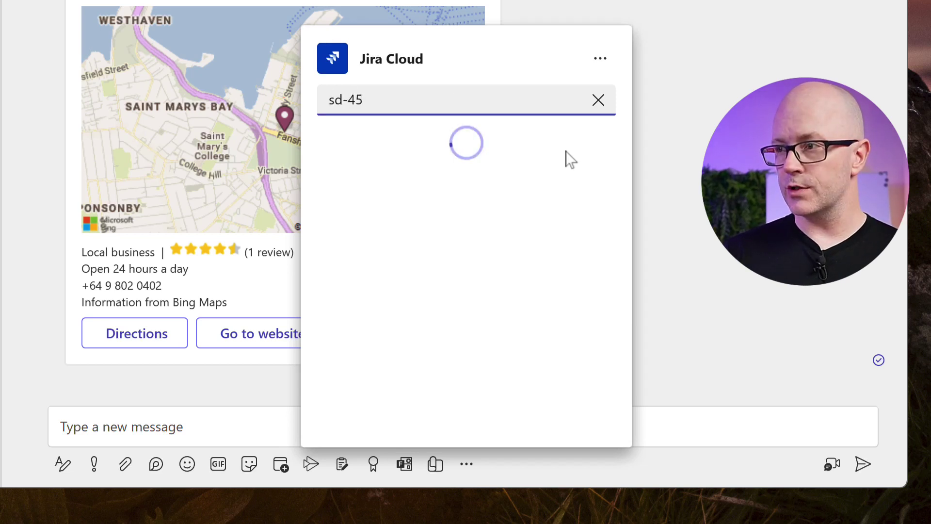
key(BackSpace)
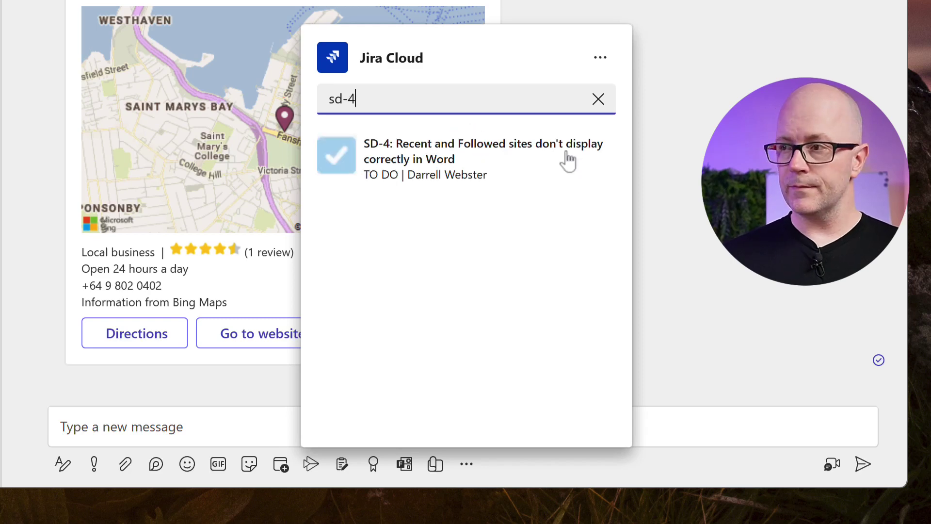
click(520, 165)
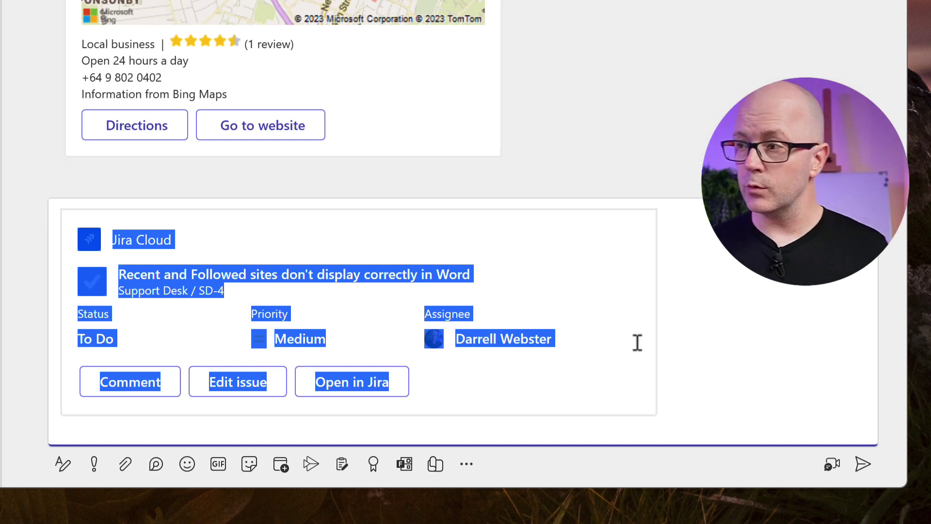
Add the note 'This is the ticket I was telling you about.' below the SD-4 card and send.
click(656, 431)
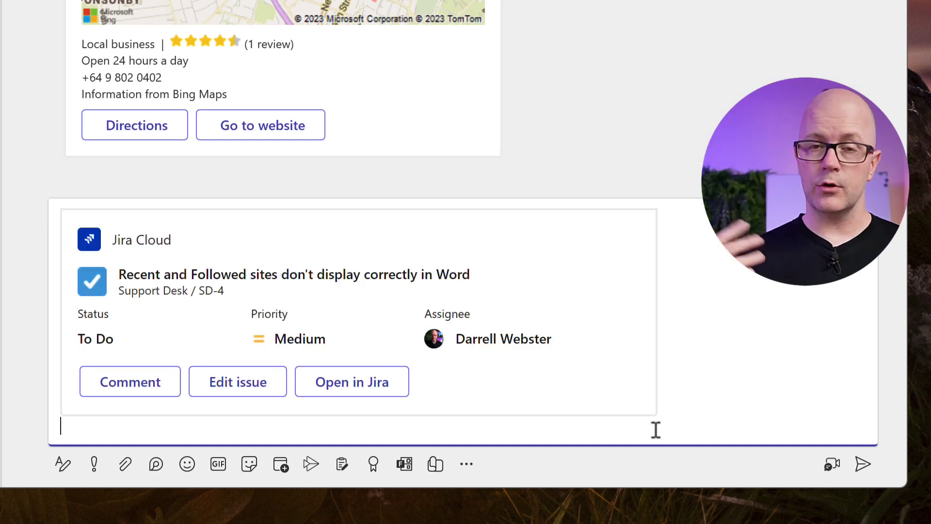
text(Th)
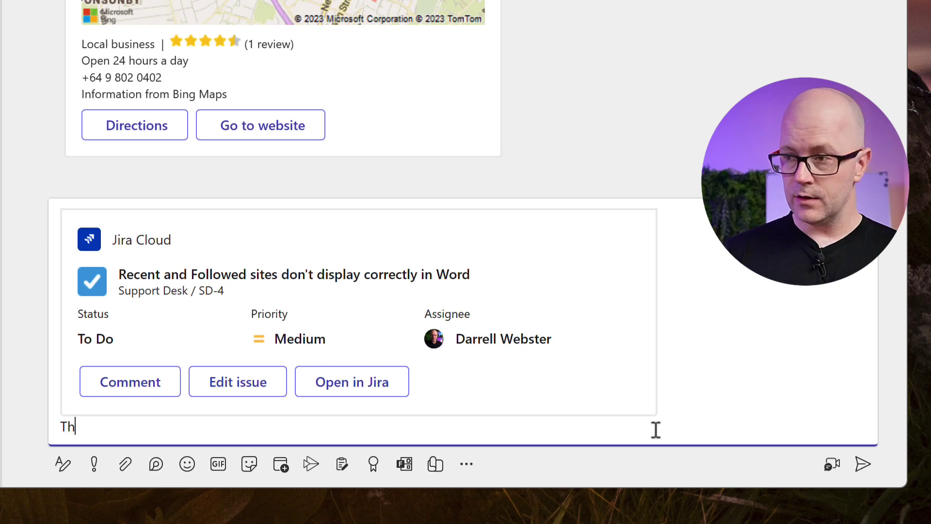
text(is is the ticke)
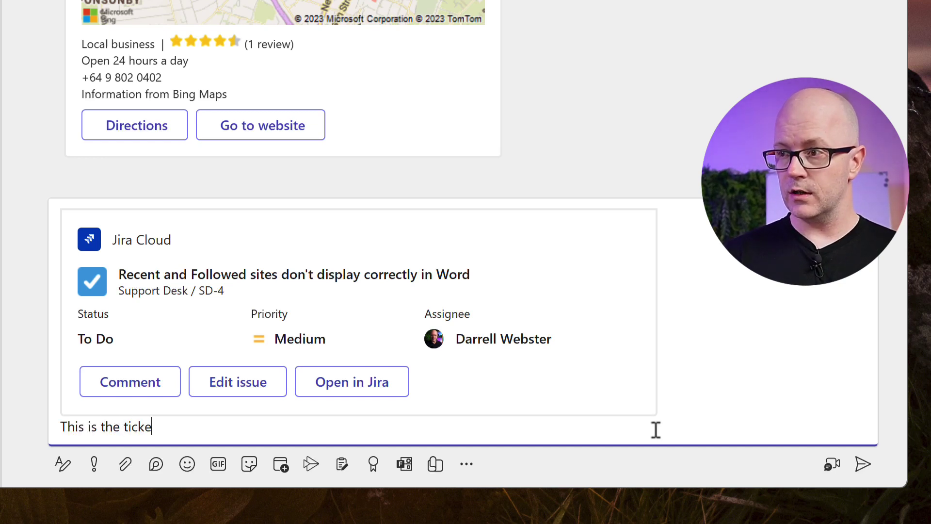
text(t I was tell)
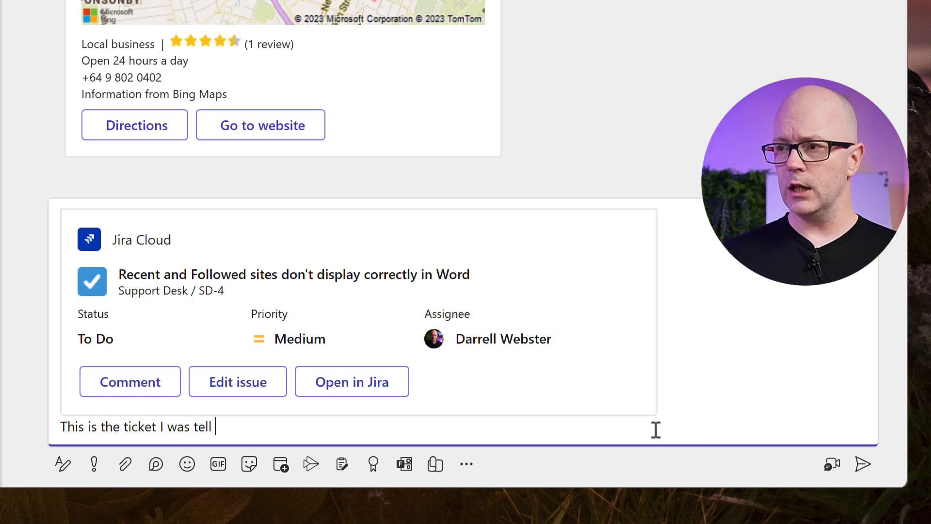
text(ing you about.)
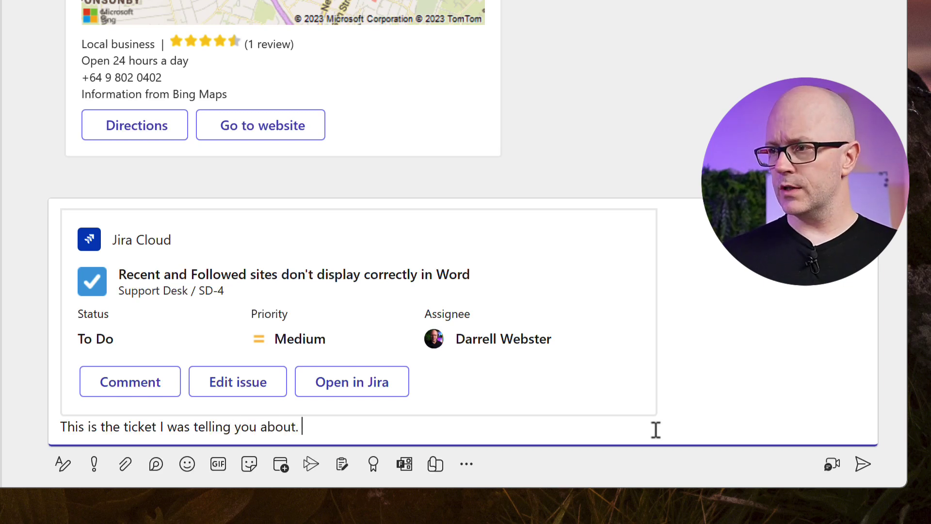
key(Return)
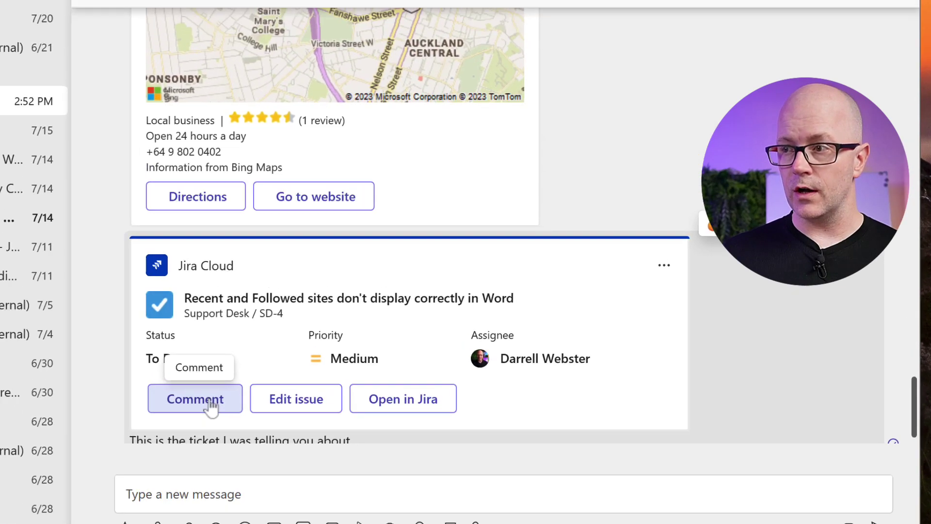
click(153, 335)
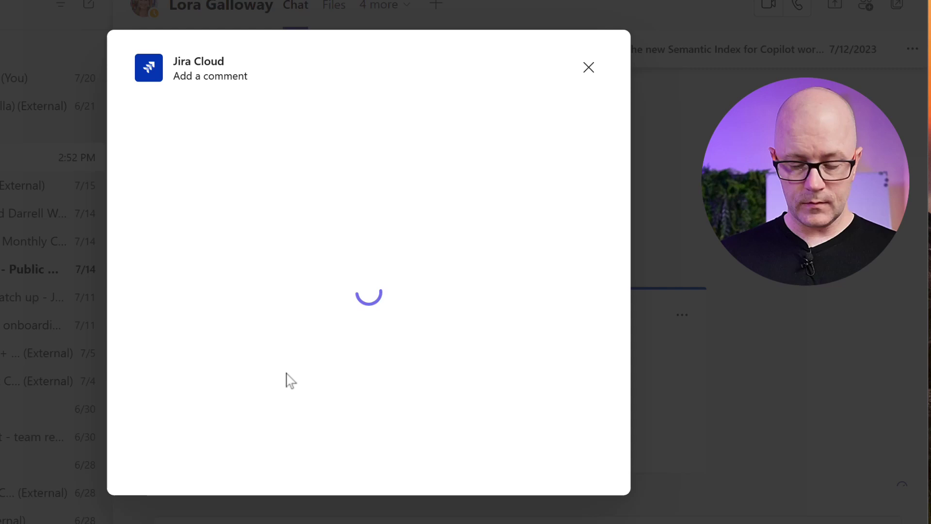
click(209, 191)
text(Followi)
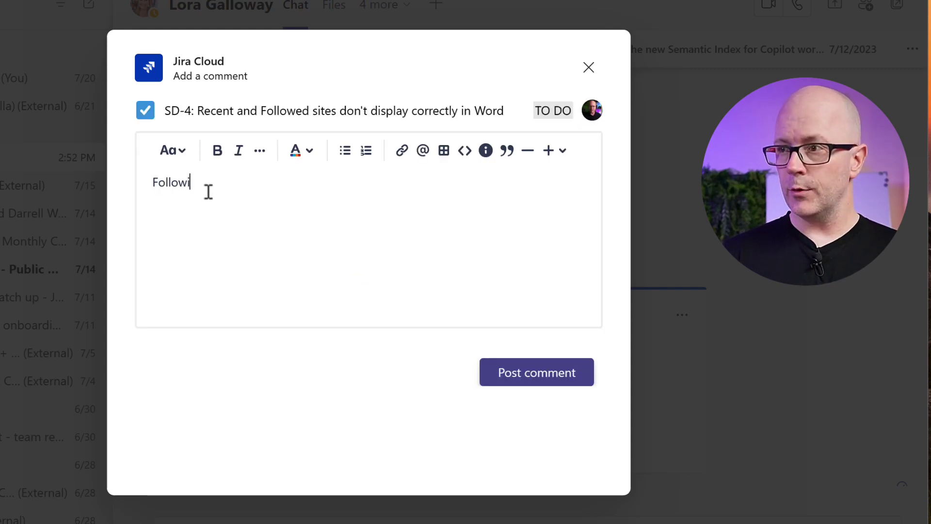
text(ng up ticket with Lo)
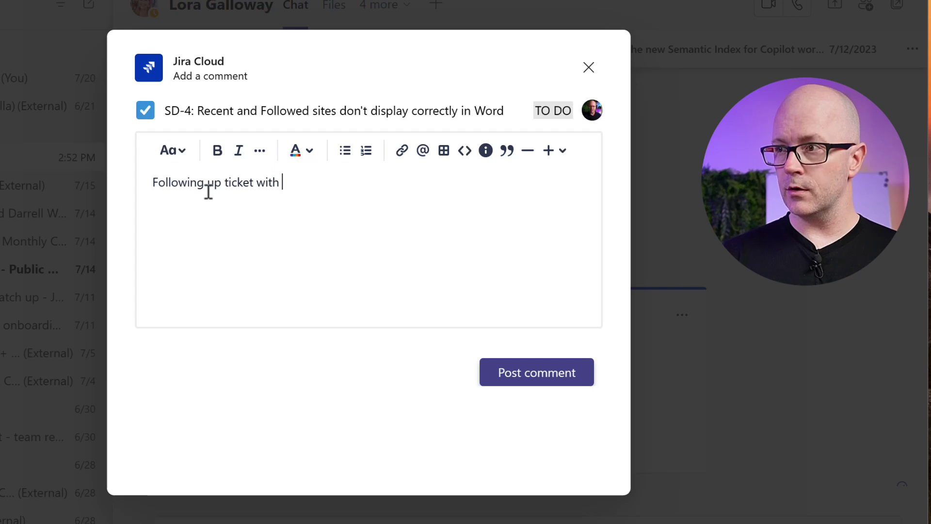
key(BackSpace)
key(BackSpace)
text(@lora)
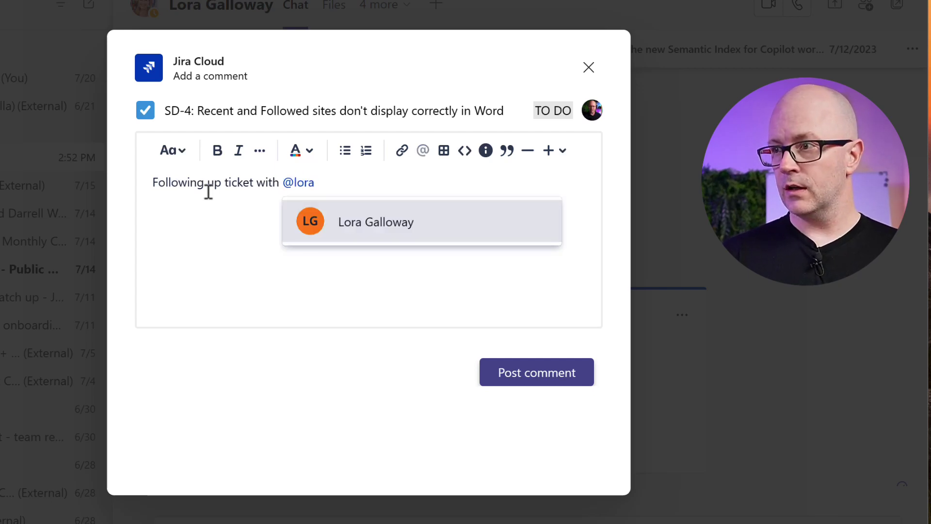
key(Return)
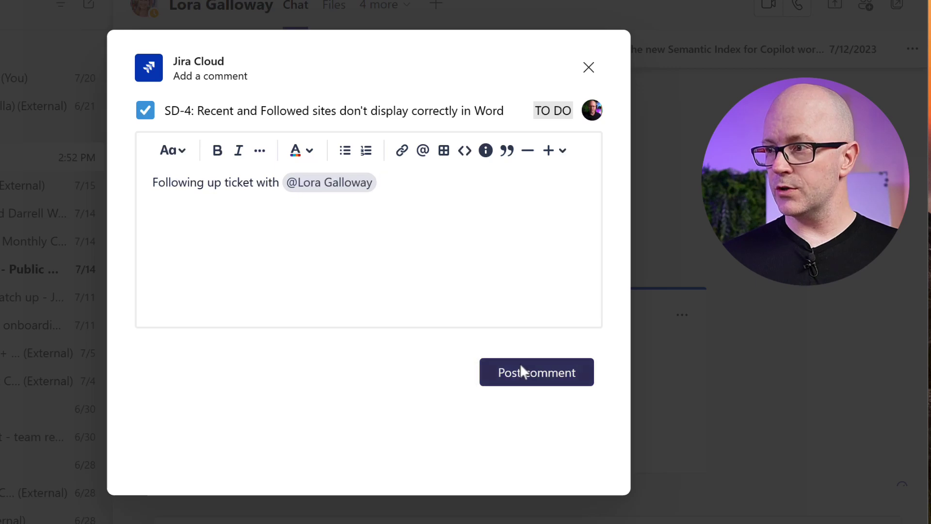
click(521, 367)
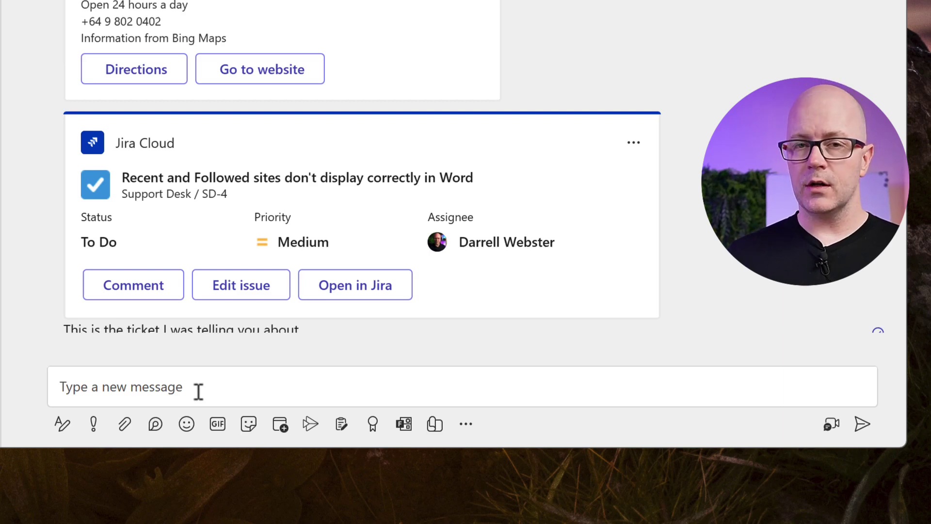
Insert a Loop bulleted list titled 'Ideas' into the new message.
click(199, 390)
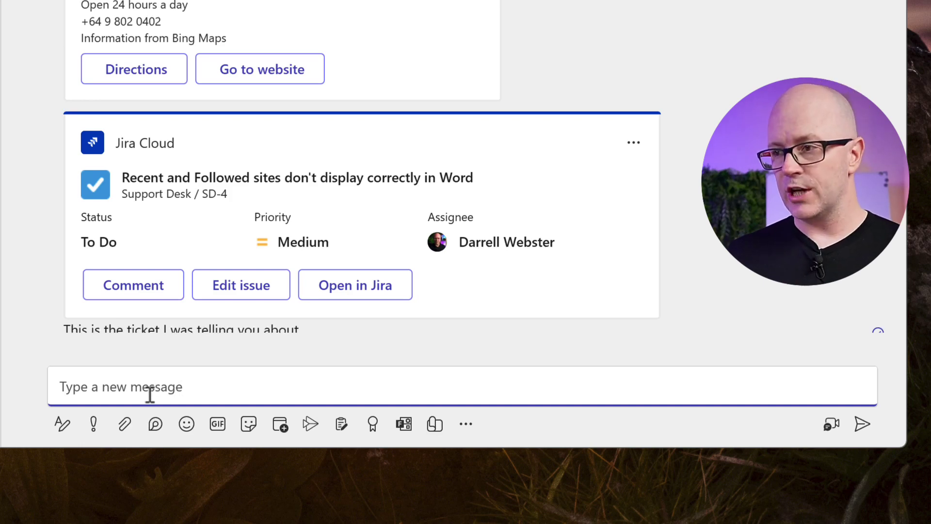
click(156, 426)
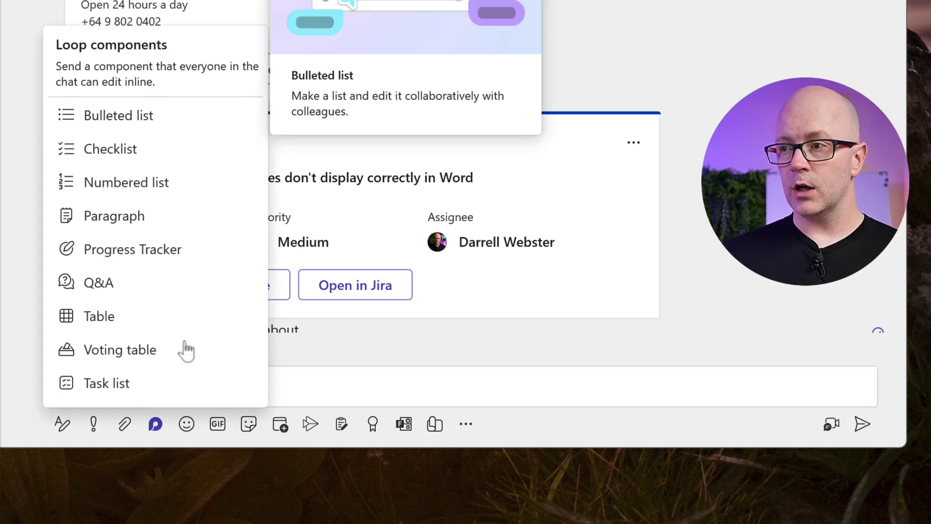
click(155, 125)
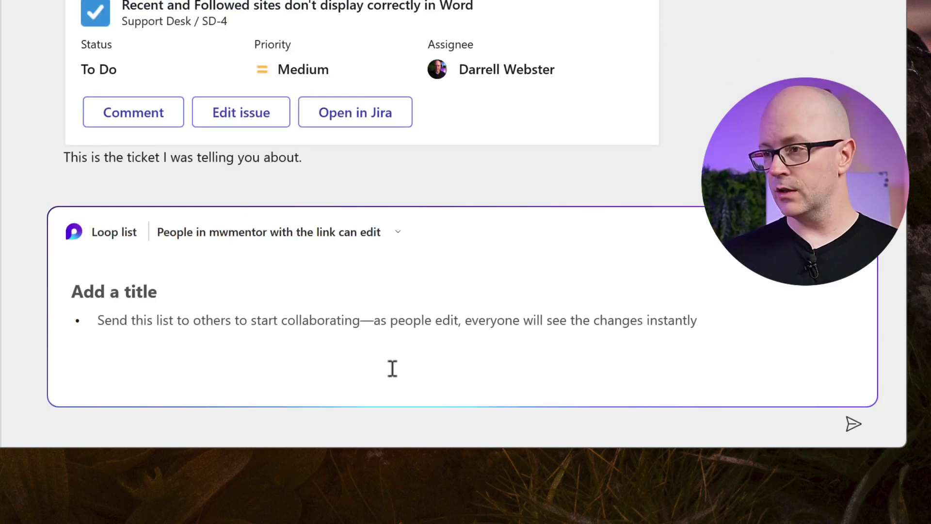
text(Ideas)
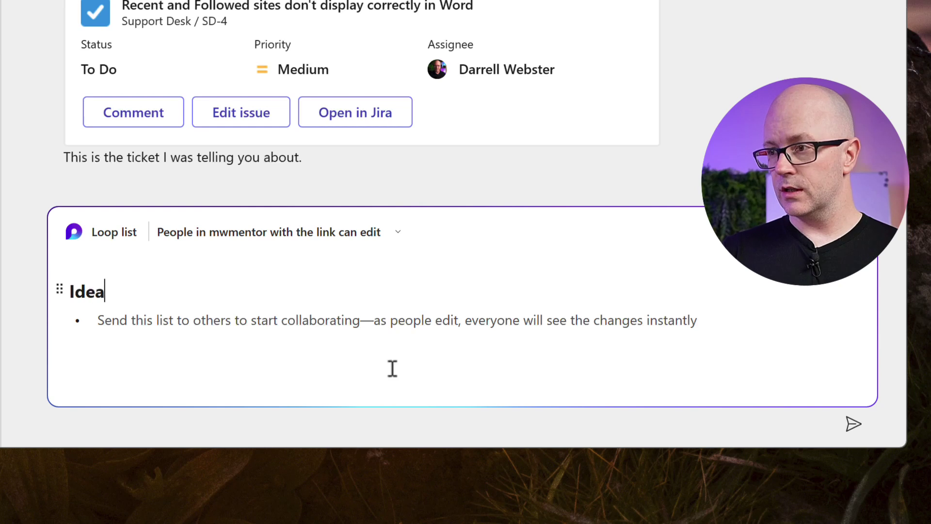
Send the 'Ideas' Loop list into the chat below the ticket note.
click(857, 429)
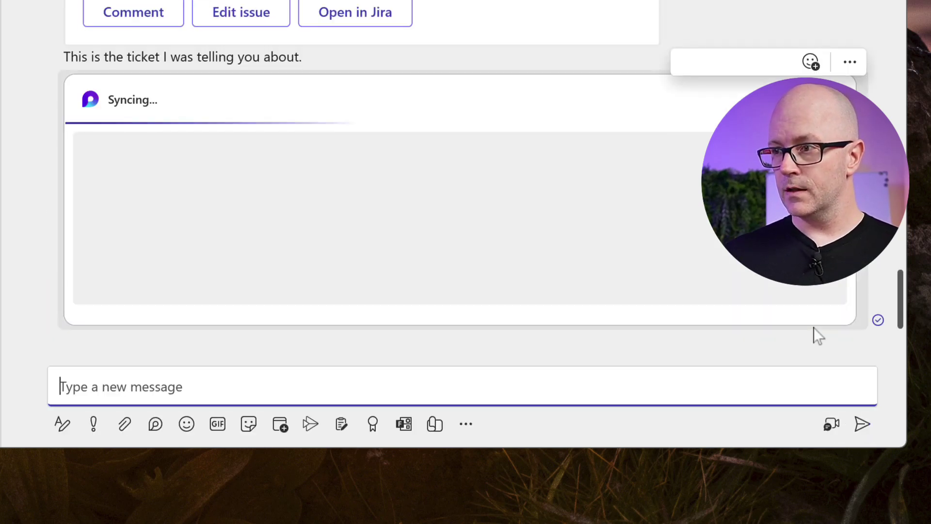